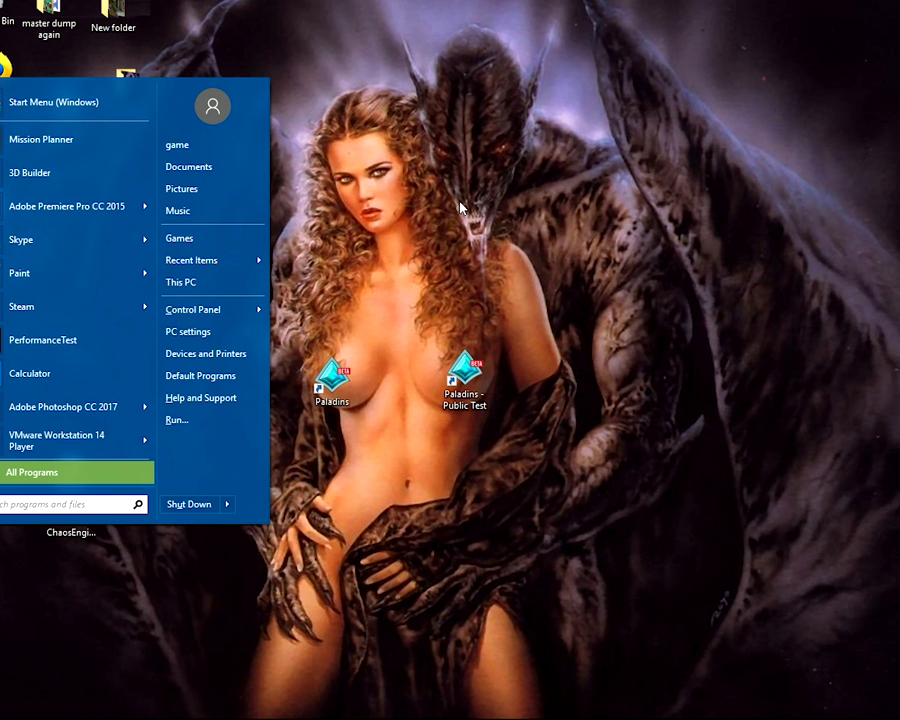
# - Dismiss the Start menu and close the running Paladins game from its taskbar button
pyautogui.click(460, 207)
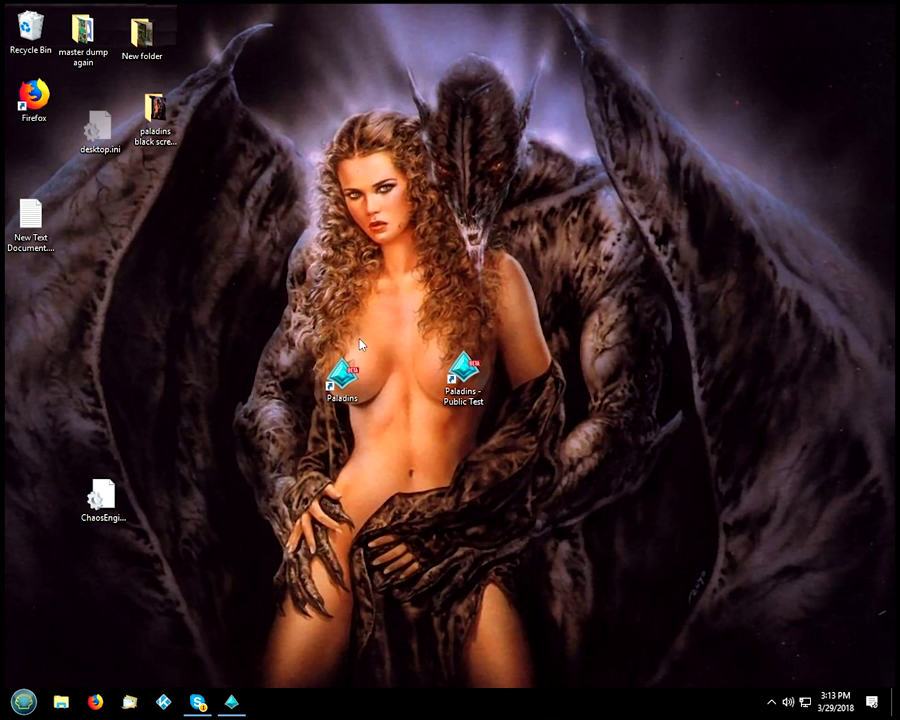
pyautogui.rightClick(233, 704)
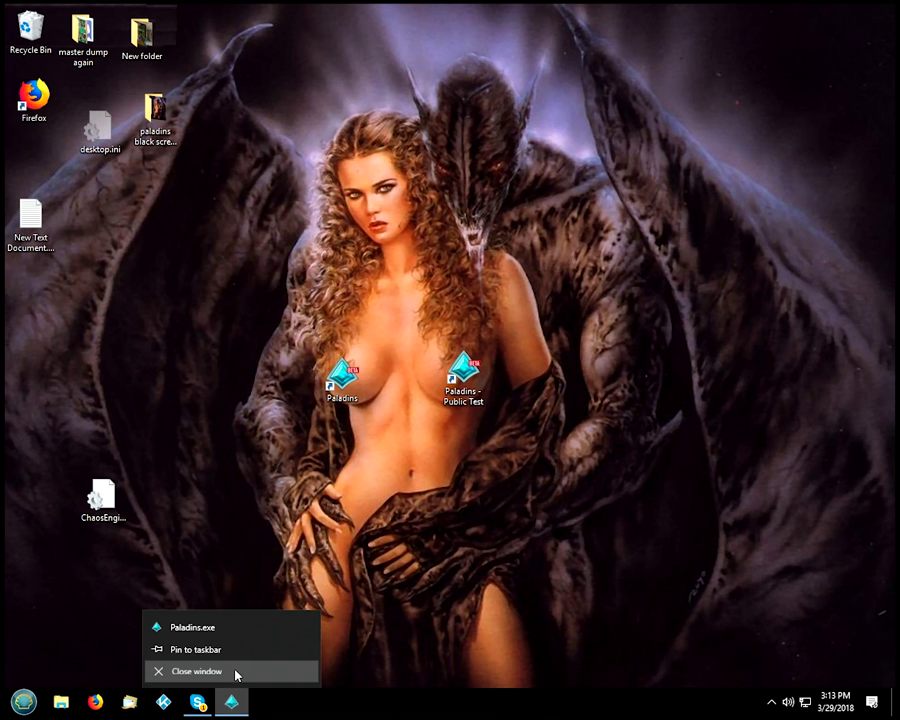
pyautogui.click(237, 674)
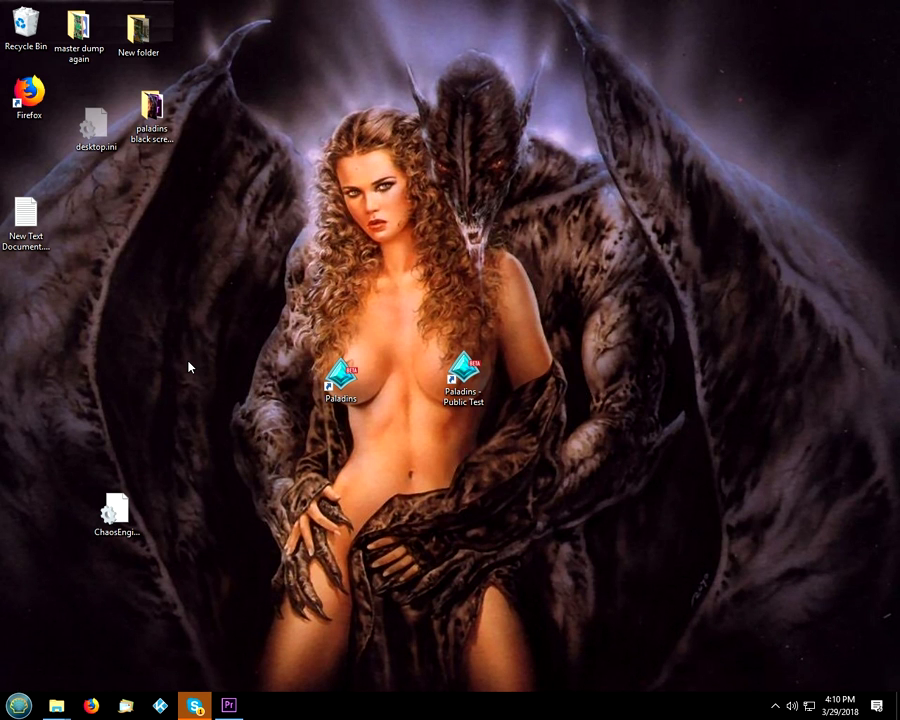
# - Open a new Explorer window and browse Documents > My Games > paladinslive > ChaosGame > Config
pyautogui.press('super+e')
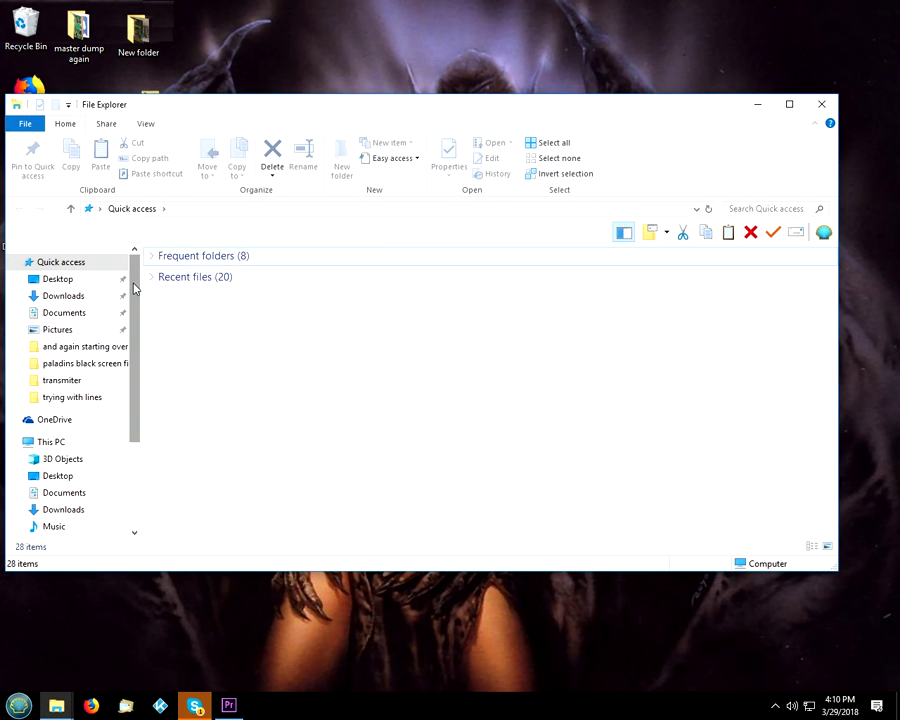
pyautogui.click(62, 313)
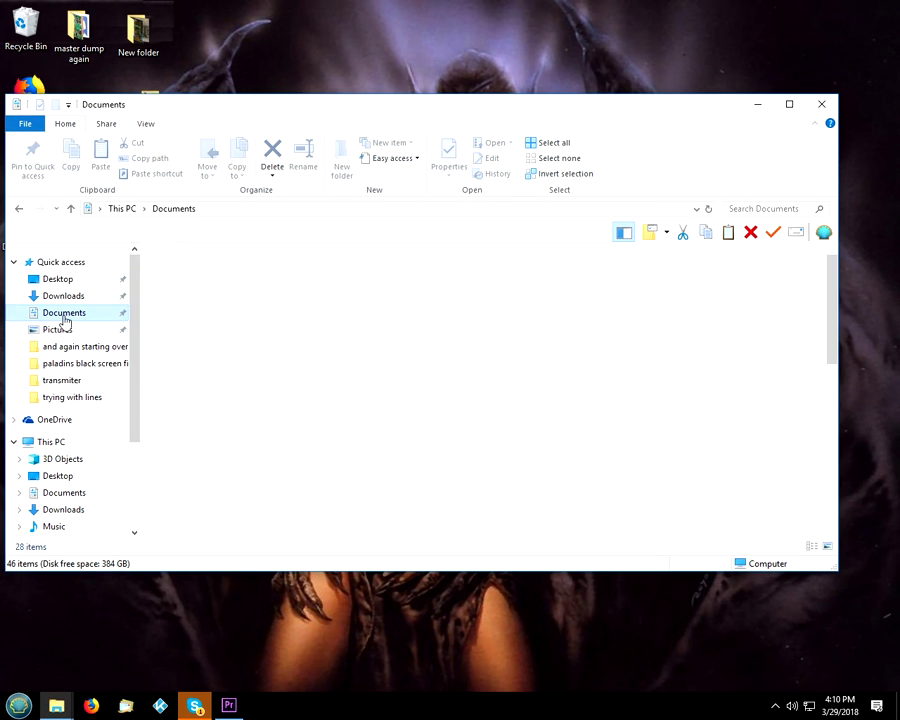
pyautogui.doubleClick(190, 407)
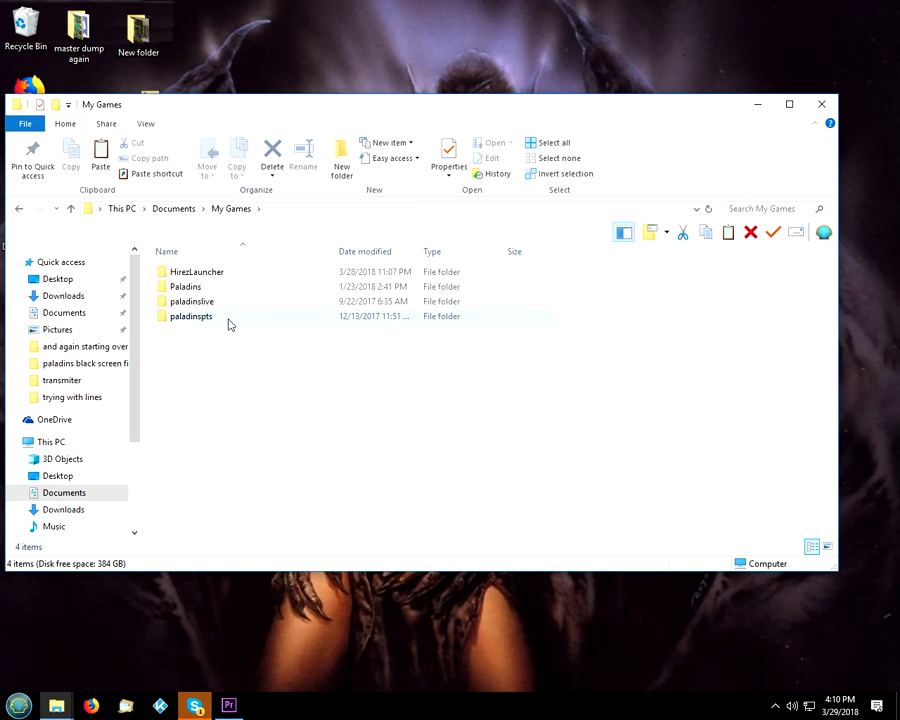
pyautogui.doubleClick(185, 302)
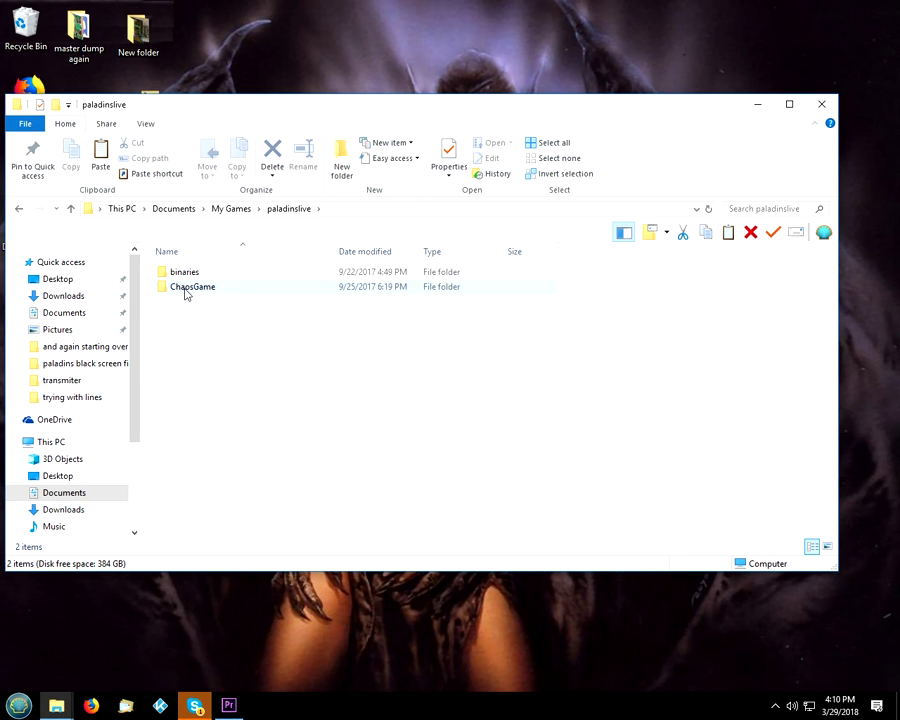
pyautogui.doubleClick(185, 290)
pyautogui.doubleClick(191, 290)
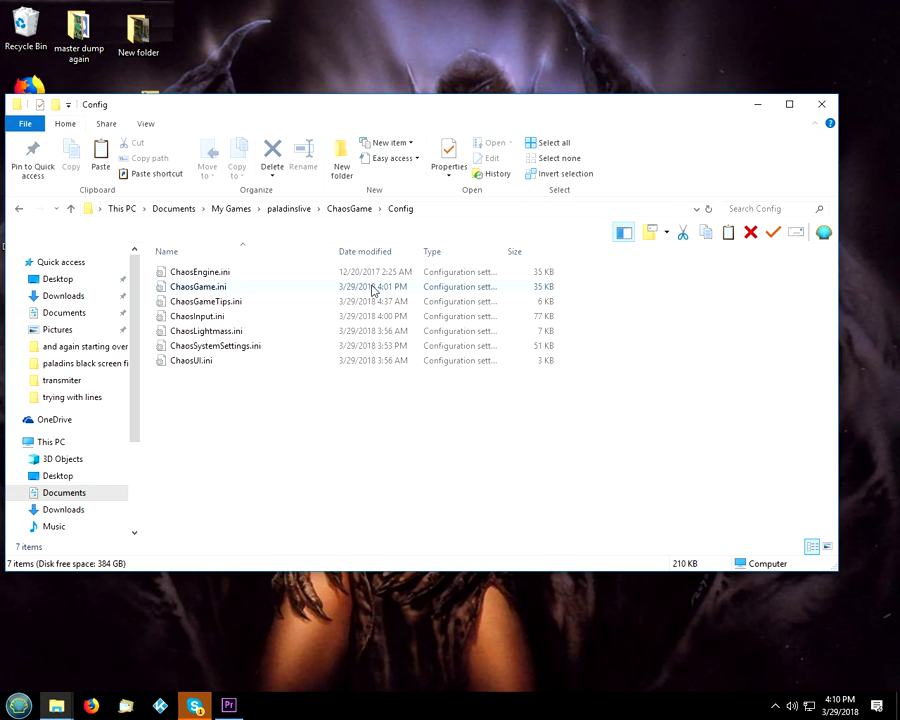
# - Select ChaosEngine.ini and copy it, moving the window aside to uncover the desktop
pyautogui.click(359, 274)
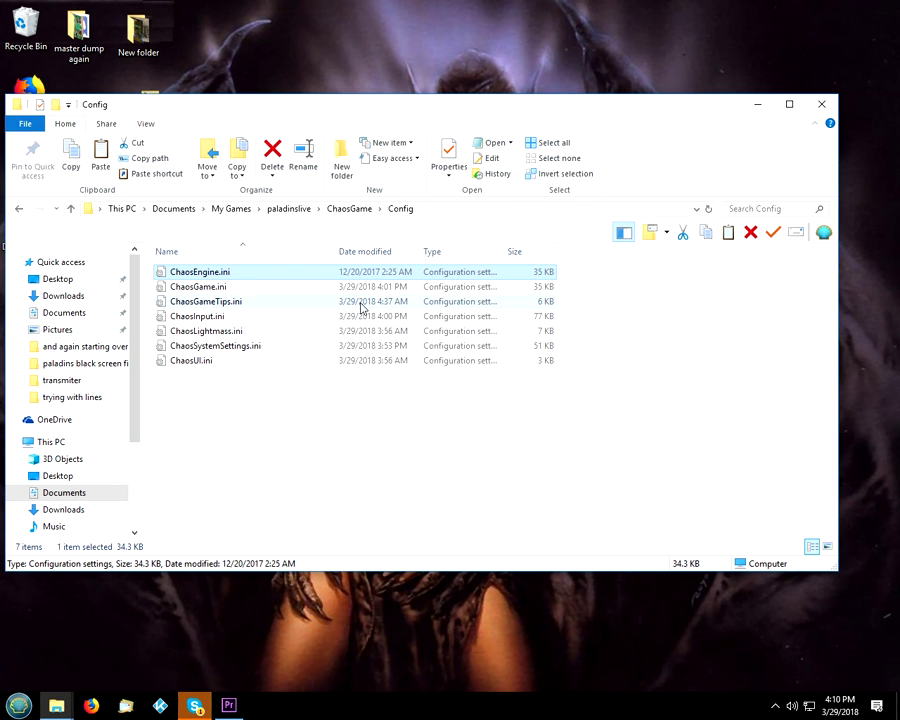
pyautogui.moveTo(297, 114); pyautogui.dragTo(379, 105)
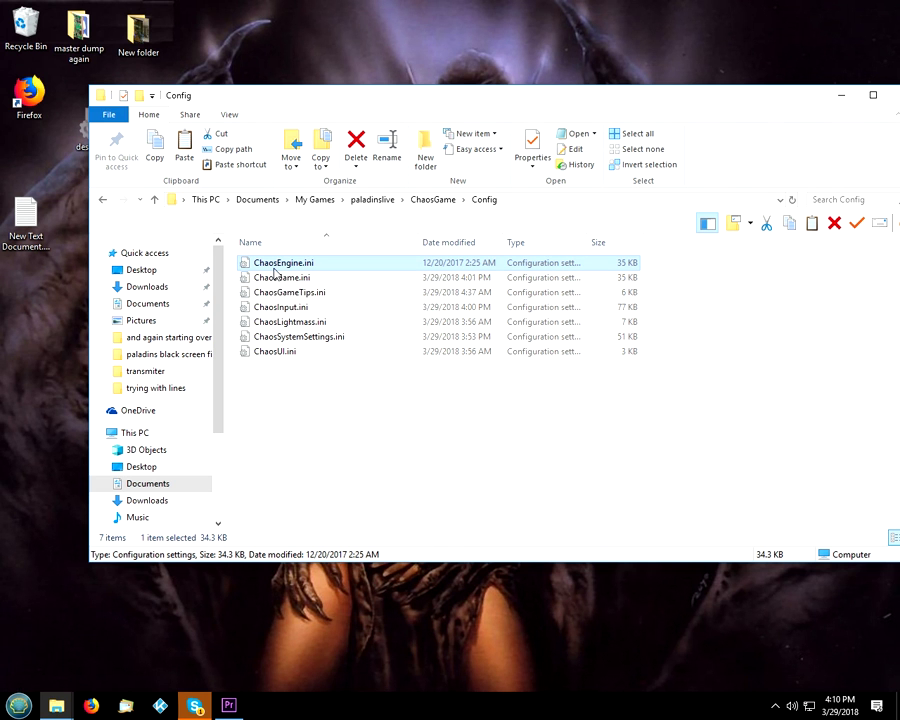
pyautogui.rightClick(270, 268)
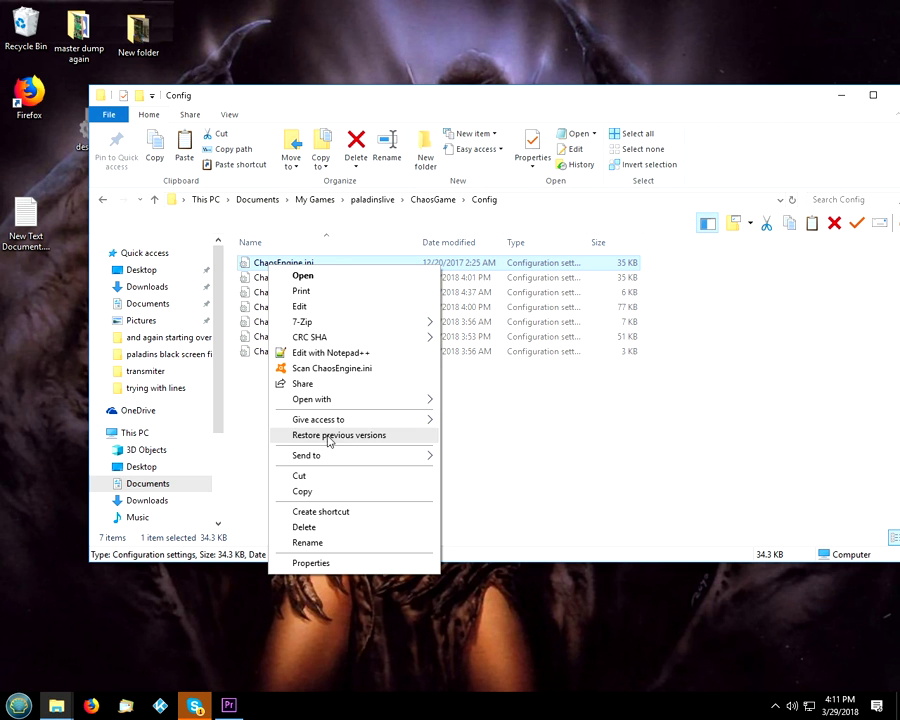
pyautogui.click(301, 491)
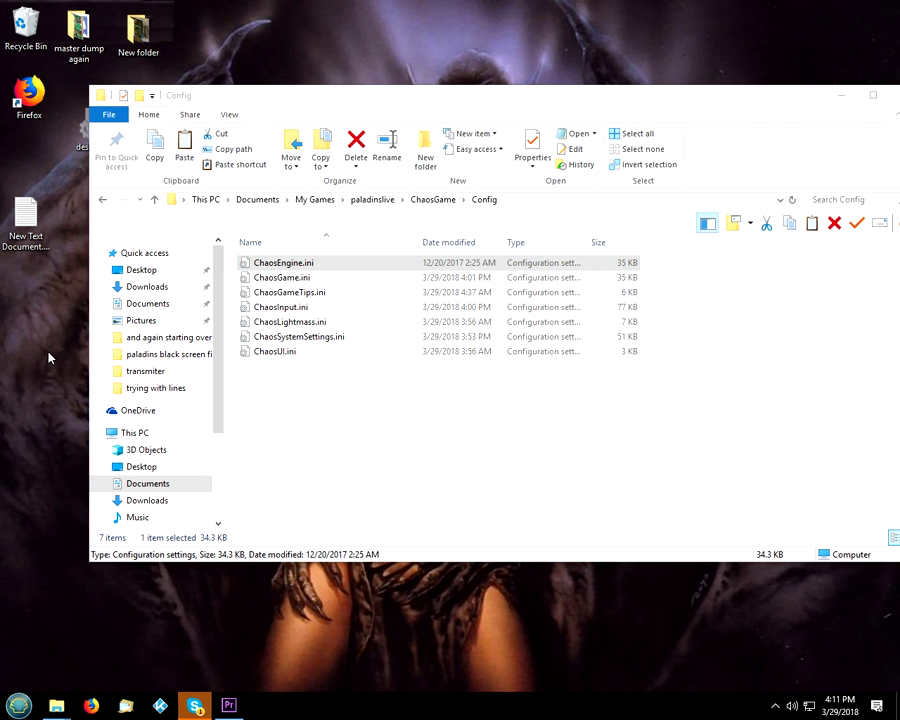
# - Paste ChaosEngine.ini onto the desktop, replacing the older copy there
pyautogui.rightClick(48, 357)
pyautogui.click(121, 435)
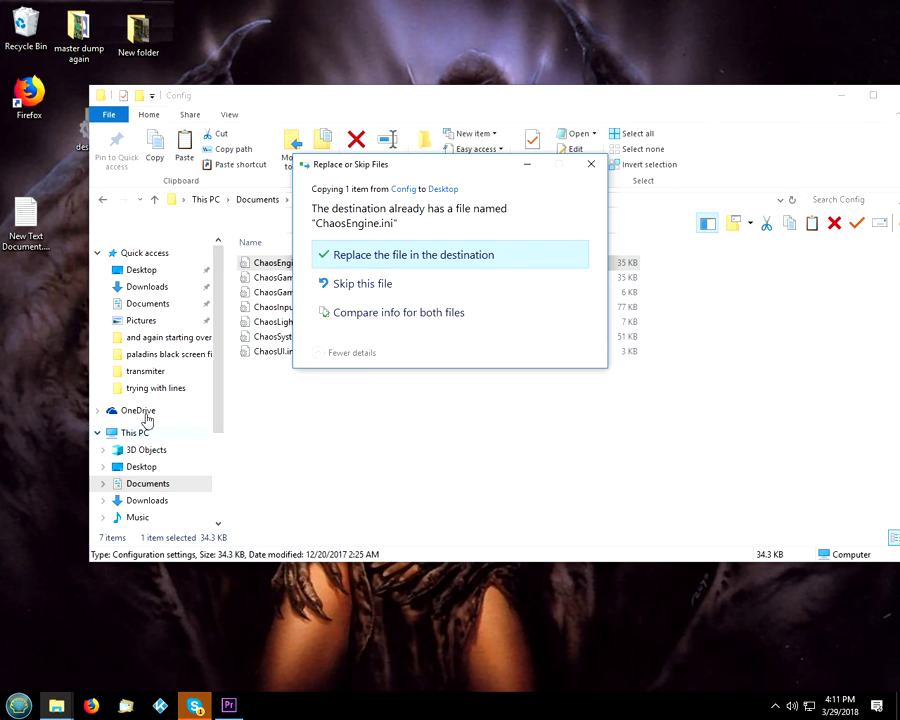
pyautogui.click(381, 258)
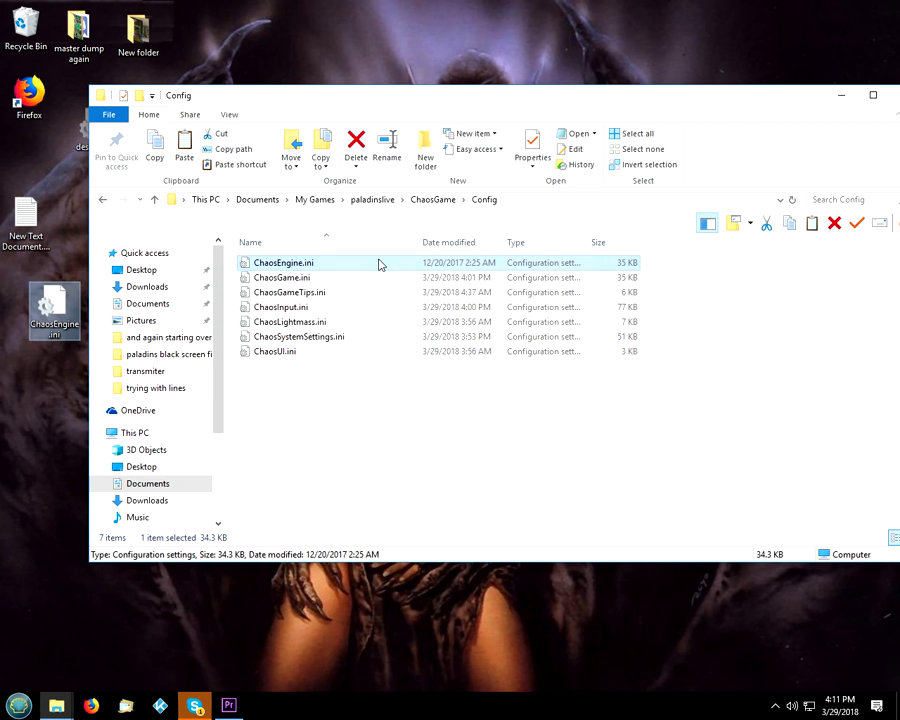
pyautogui.rightClick(273, 266)
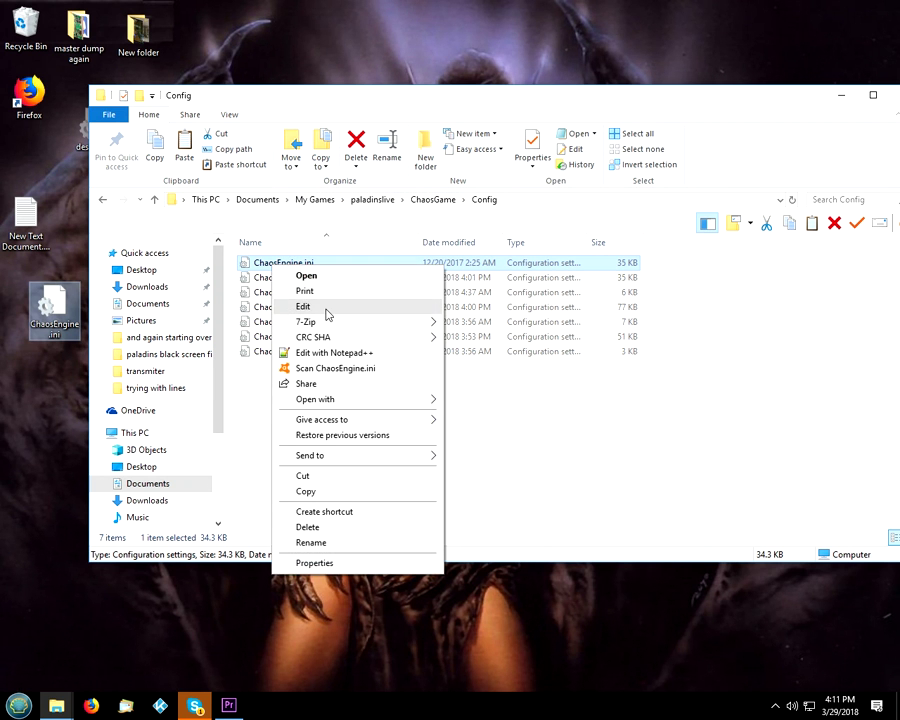
pyautogui.click(325, 306)
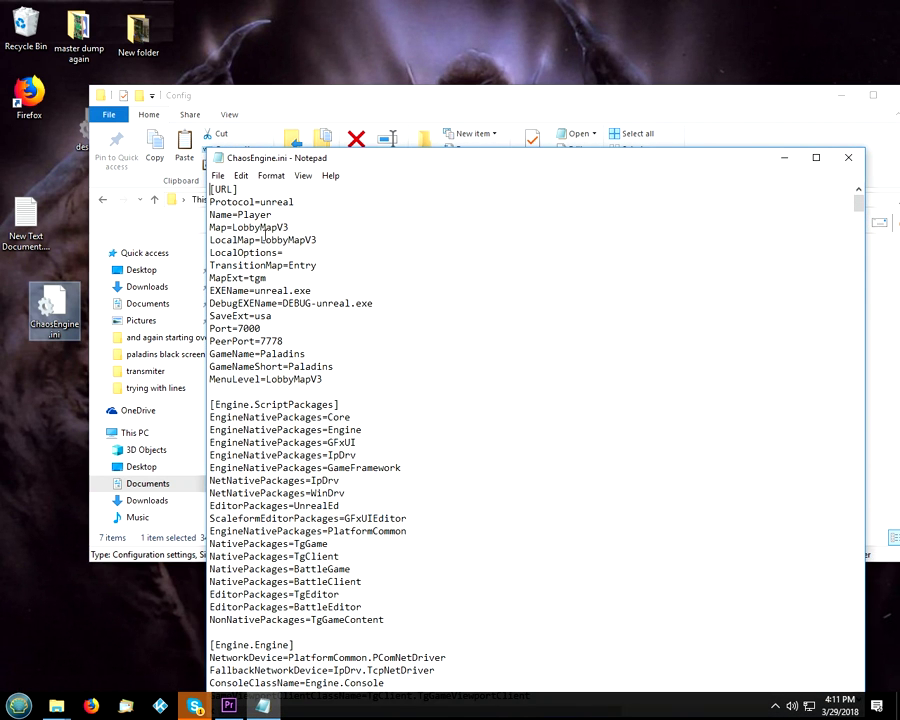
pyautogui.moveTo(261, 239)
pyautogui.mouseDown()
pyautogui.moveTo(301, 240)
pyautogui.moveTo(210, 240)
pyautogui.moveTo(318, 242)
pyautogui.mouseUp()
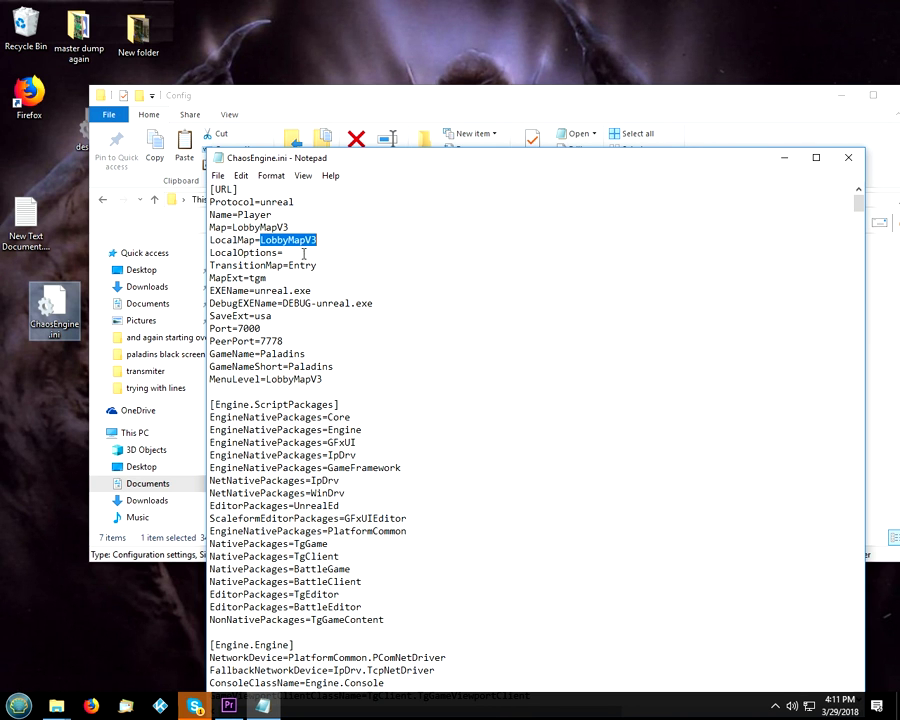
pyautogui.click(849, 160)
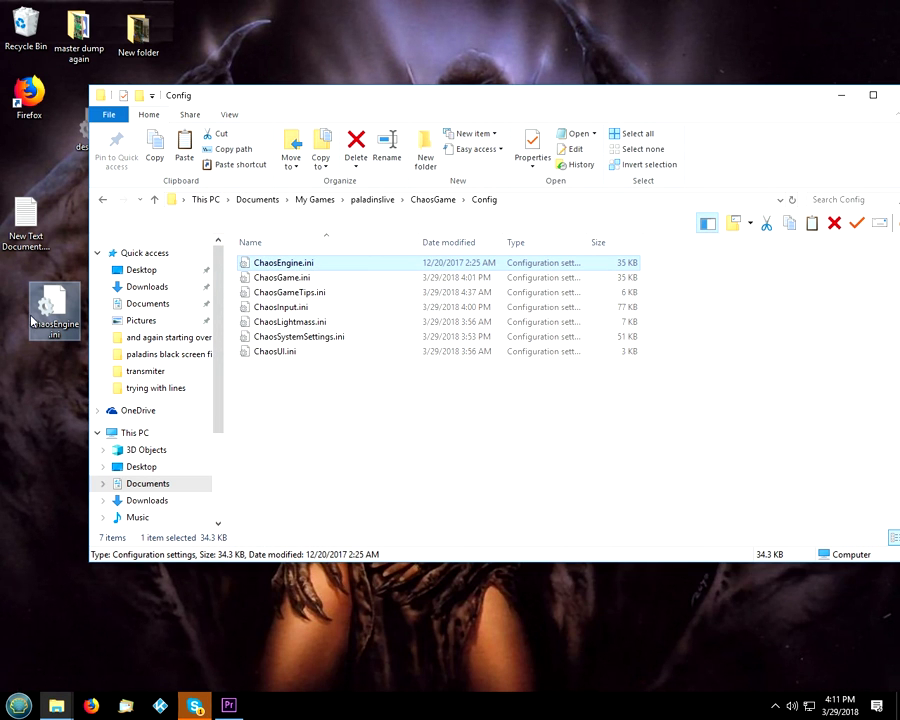
# - Delete ChaosEngine.ini from the Config folder and minimize the Explorer window
pyautogui.rightClick(284, 265)
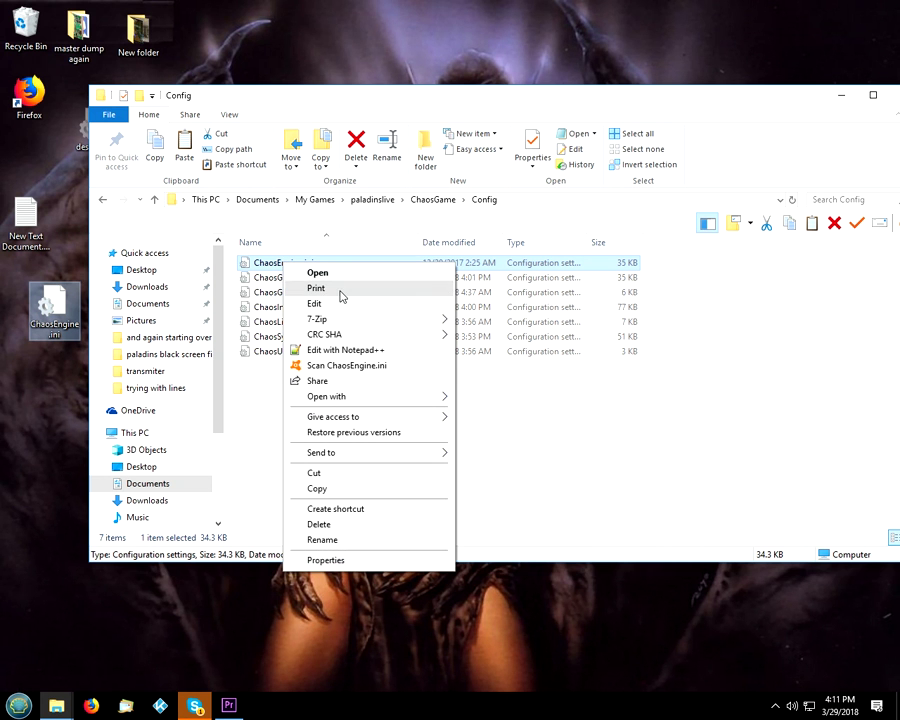
pyautogui.click(348, 526)
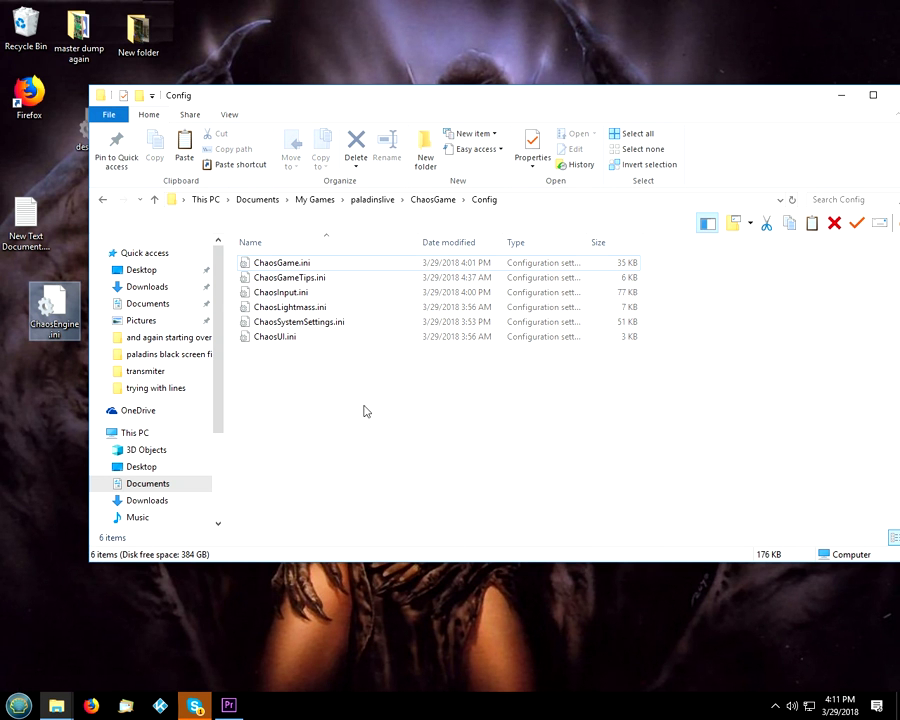
pyautogui.click(839, 94)
# - Select the Paladins game shortcut on the desktop
pyautogui.click(349, 382)
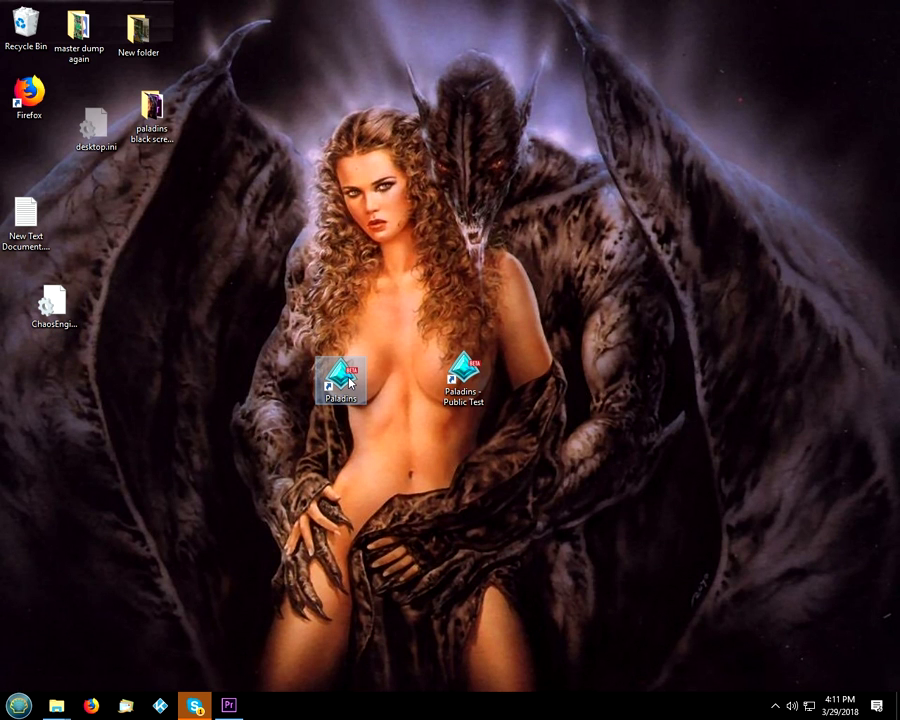